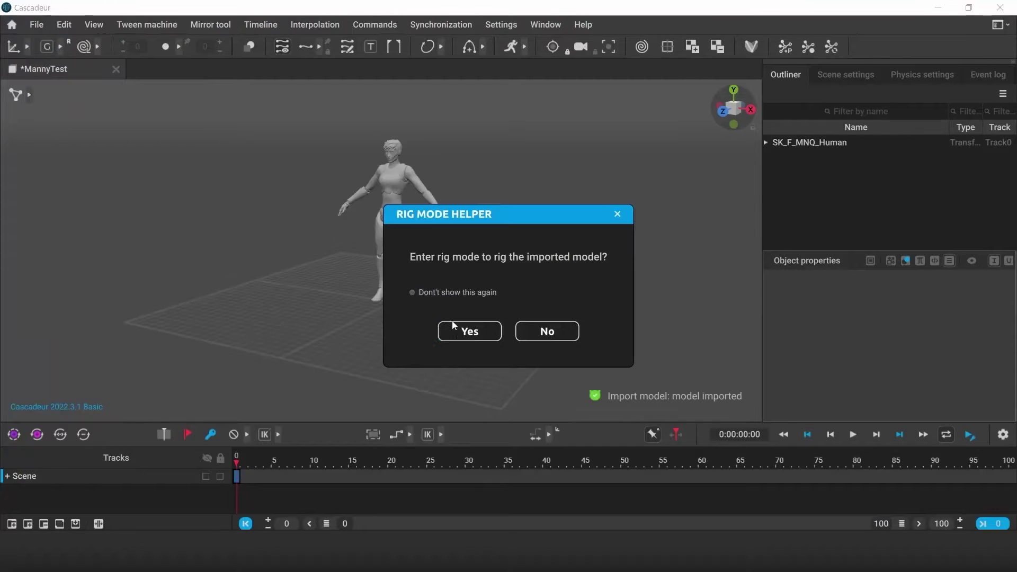
Enter rig mode for the imported MannyTest model and launch the quick rigging tool for humanoid characters
left_click(454, 325)
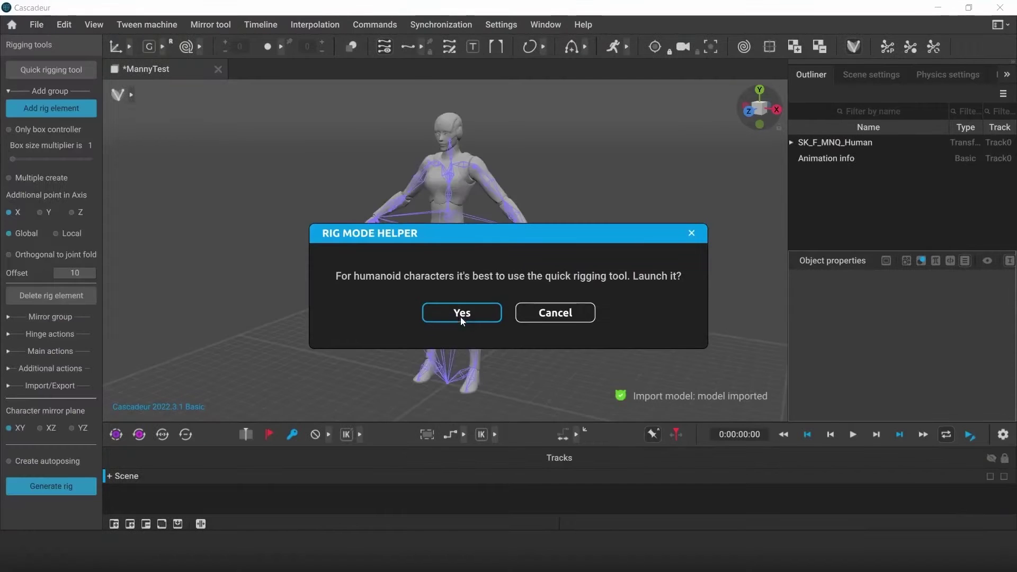
left_click(461, 318)
left_click(489, 313)
left_click(483, 470)
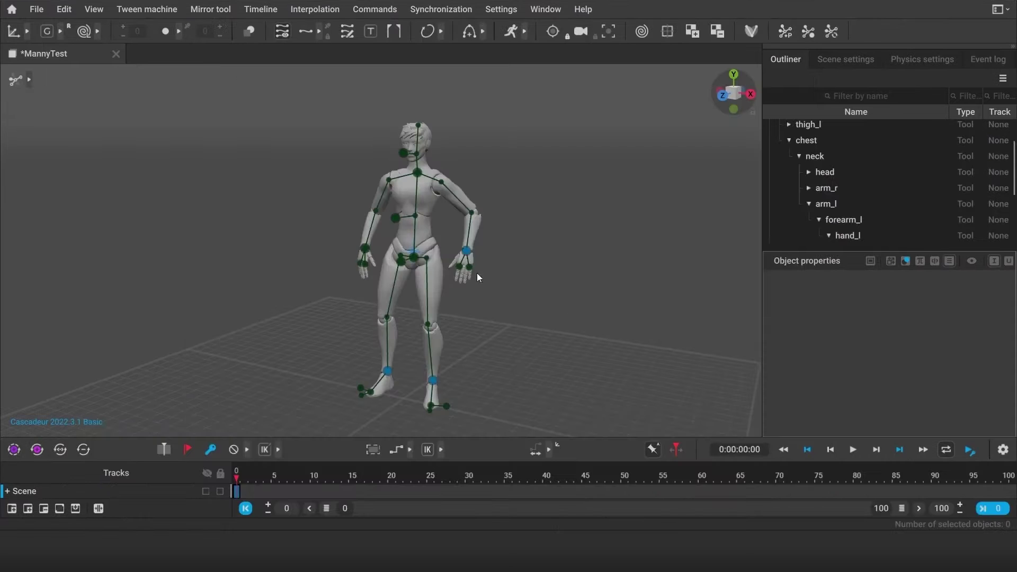
Raise the MannyTest mannequin's left hand to about head height and move the fembot character's foot forward
left_click_drag(468, 253, 478, 114)
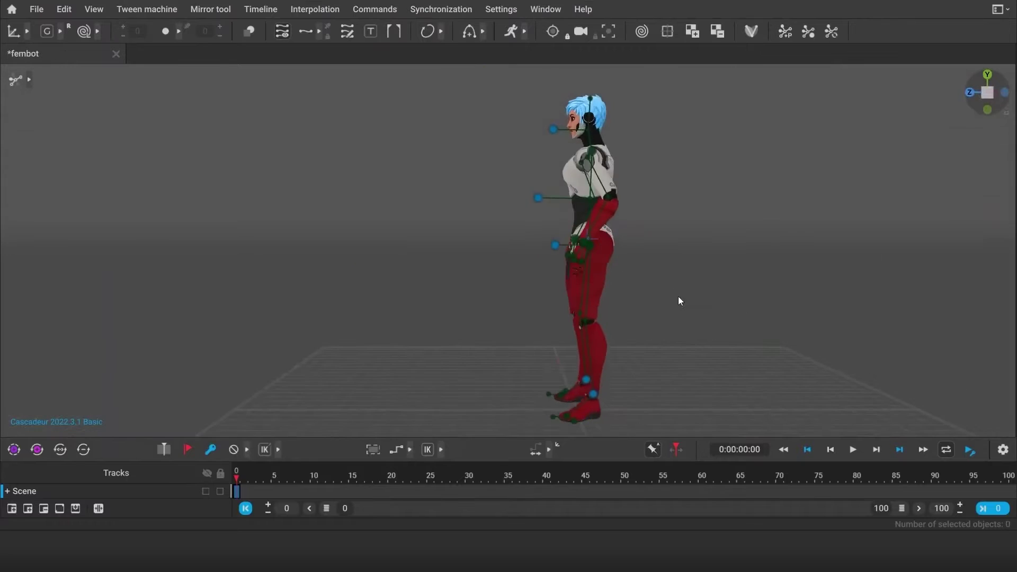
left_click_drag(593, 393, 494, 390)
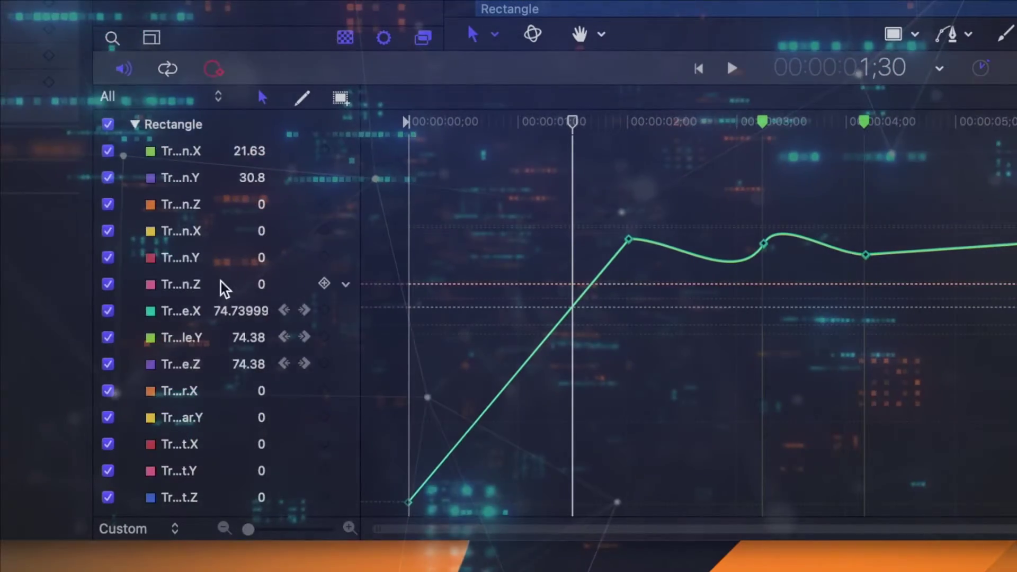
Switch to Motion and look through the Rectangle's full list of animation parameters in the keyframe editor
scroll(223, 288, "down", 5)
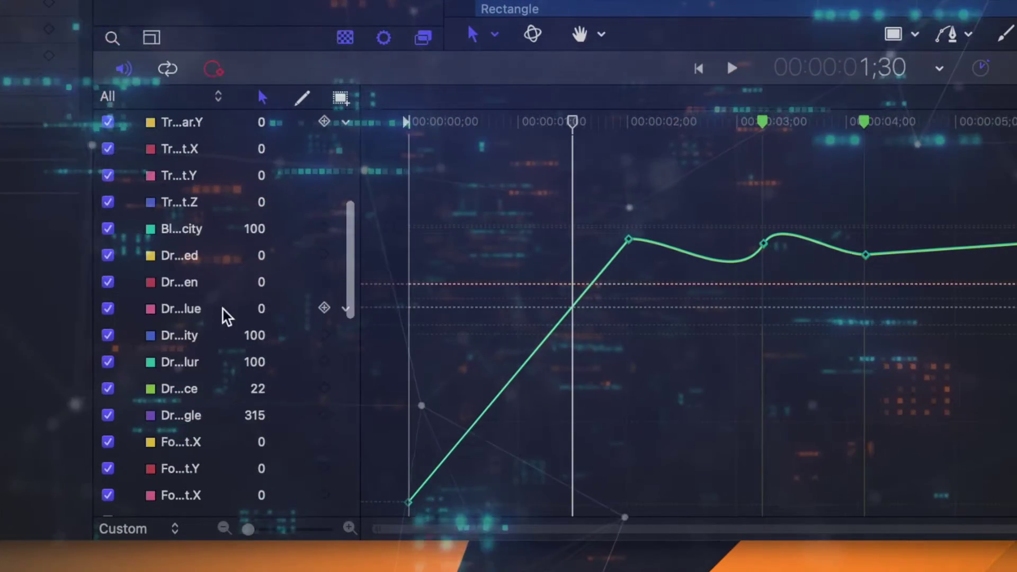
scroll(232, 312, "up", 5)
scroll(229, 312, "down", 10)
scroll(221, 381, "up", 10)
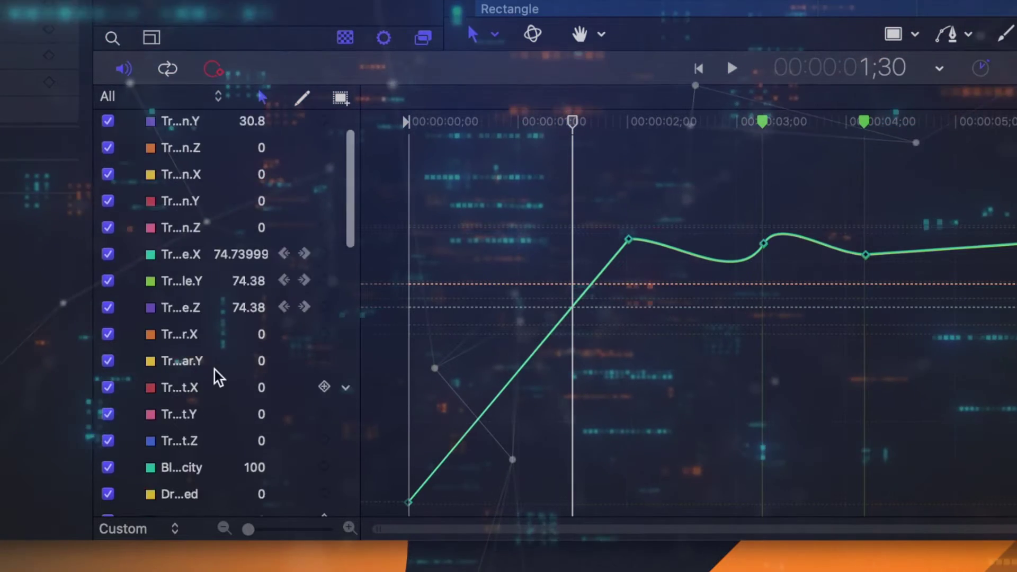
left_click(136, 97)
left_click(136, 99)
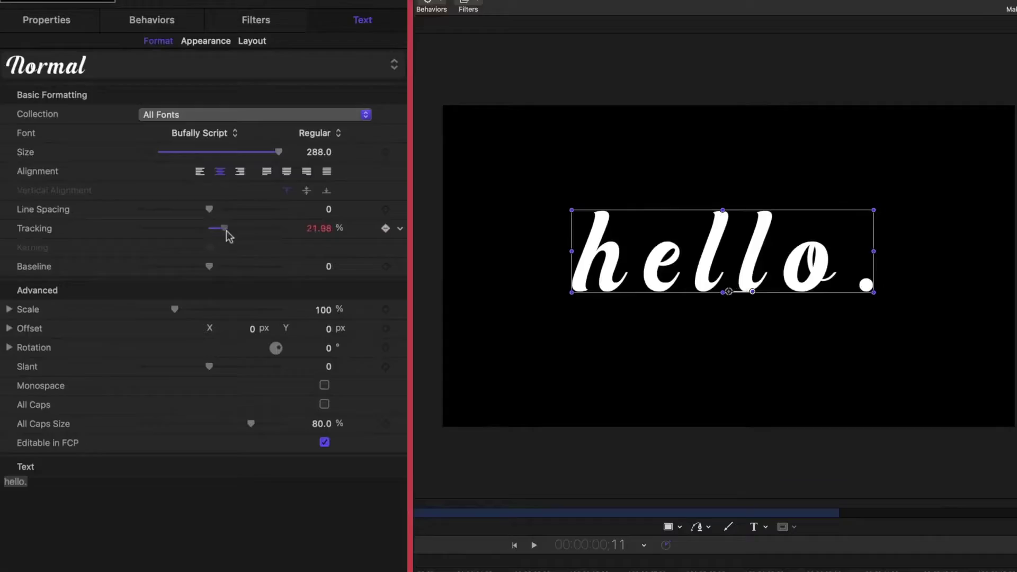
Widen the tracking of the "hello." text at frame 11 and move the playhead past 1;16
left_click_drag(220, 232, 239, 235)
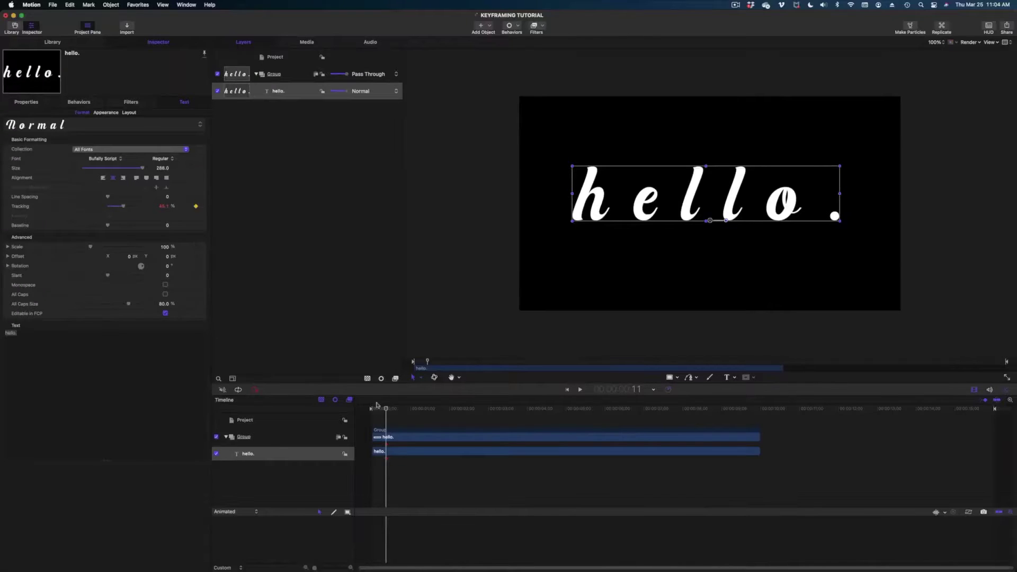
left_click_drag(386, 409, 397, 415)
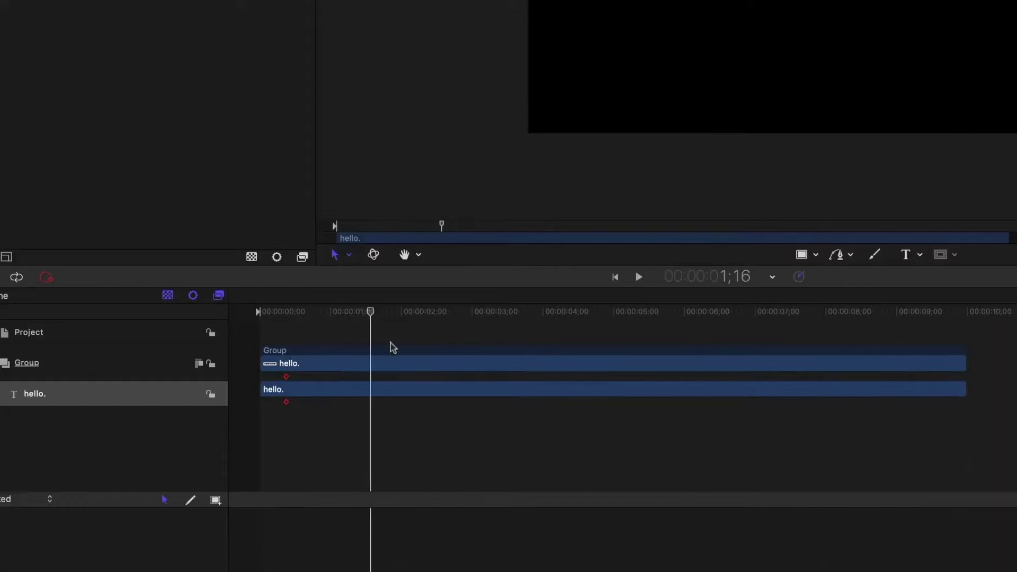
left_click_drag(429, 352, 481, 357)
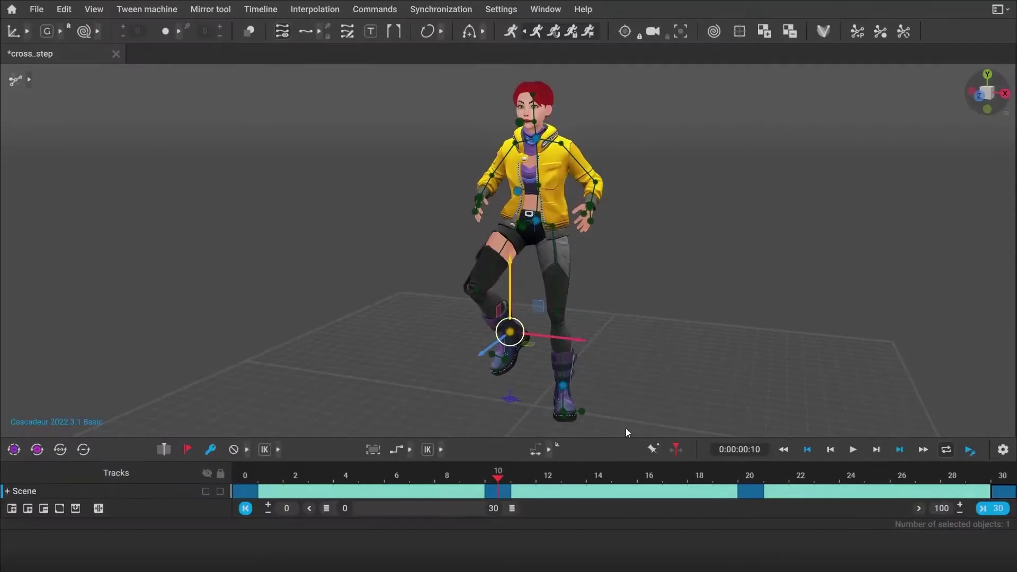
Switch to Cascadeur and play the cross_step animation
key("space")
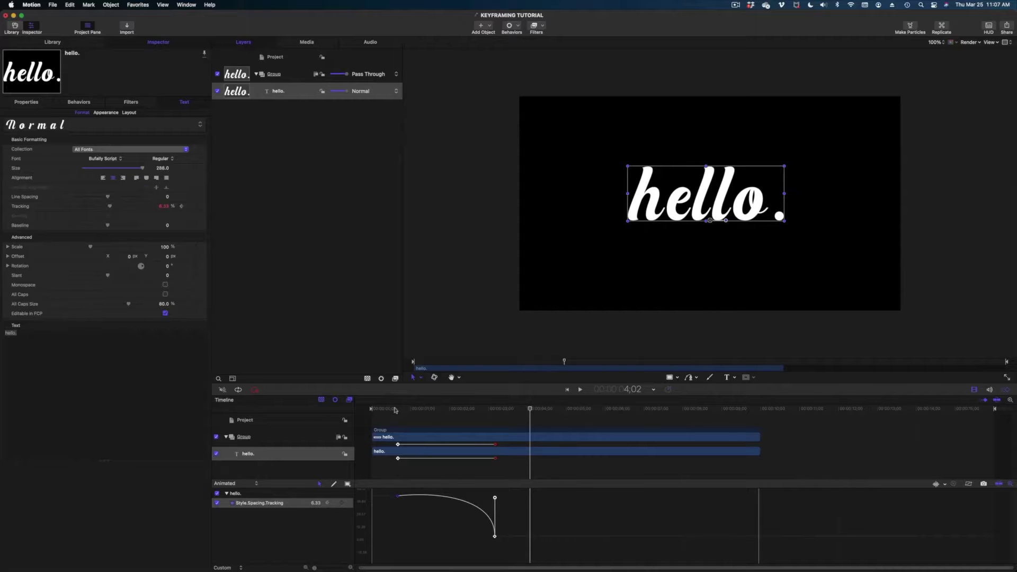
Switch to Final Cut Pro and shift the milky-way clip's first Transform keyframe to a later time
left_click(200, 76)
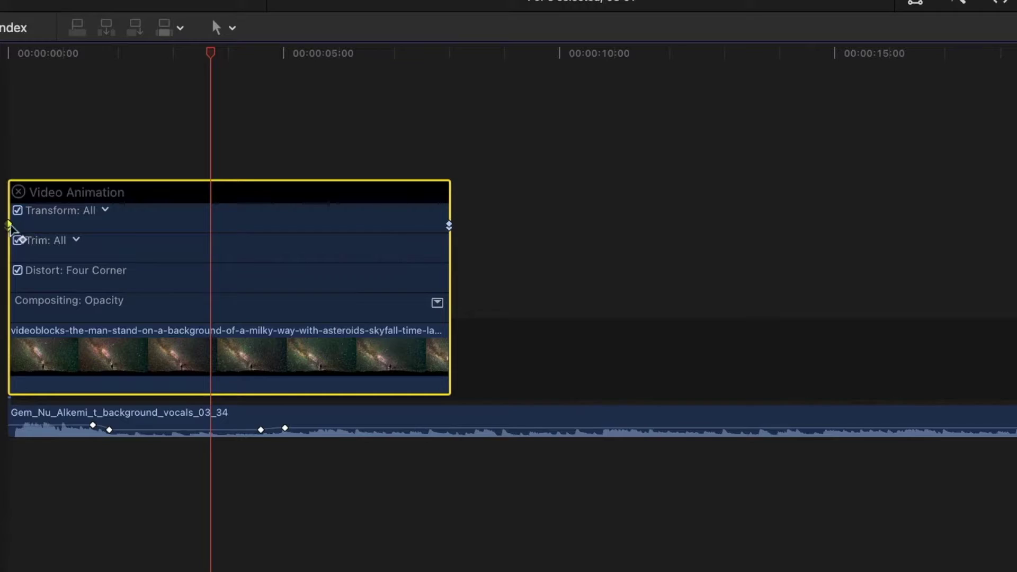
left_click(10, 225)
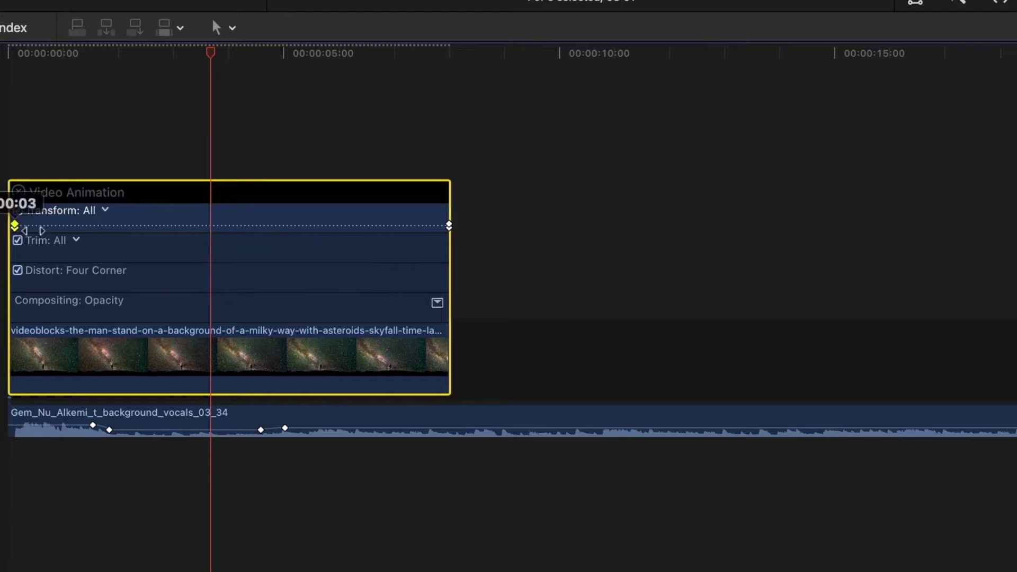
left_click_drag(81, 225, 147, 224)
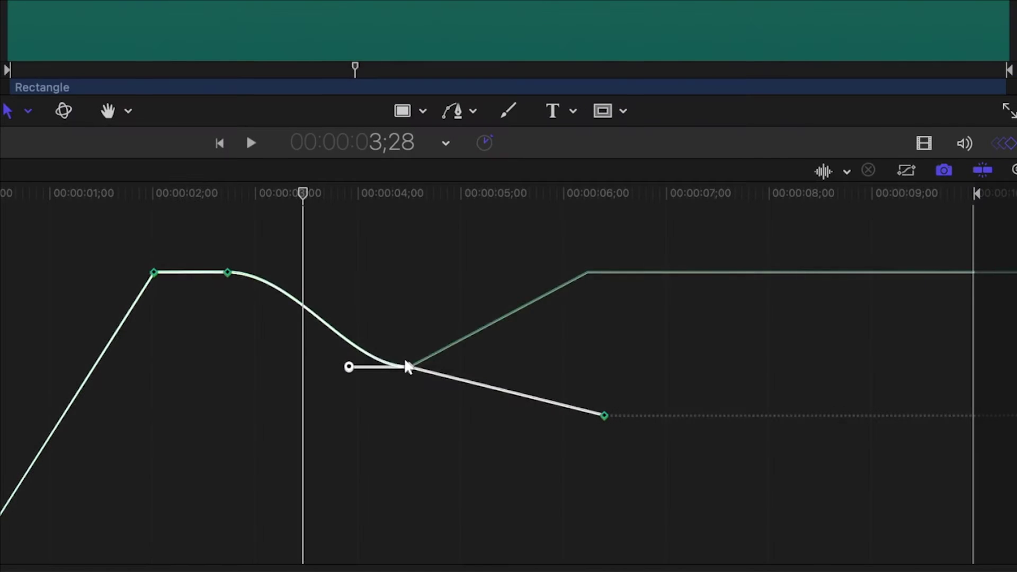
Switch to Motion and reshape the Rectangle's animation curve by lowering its keyframes near 2, 3 and 4 seconds
left_click_drag(409, 367, 277, 424)
left_click_drag(181, 250, 265, 318)
left_click_drag(227, 274, 221, 294)
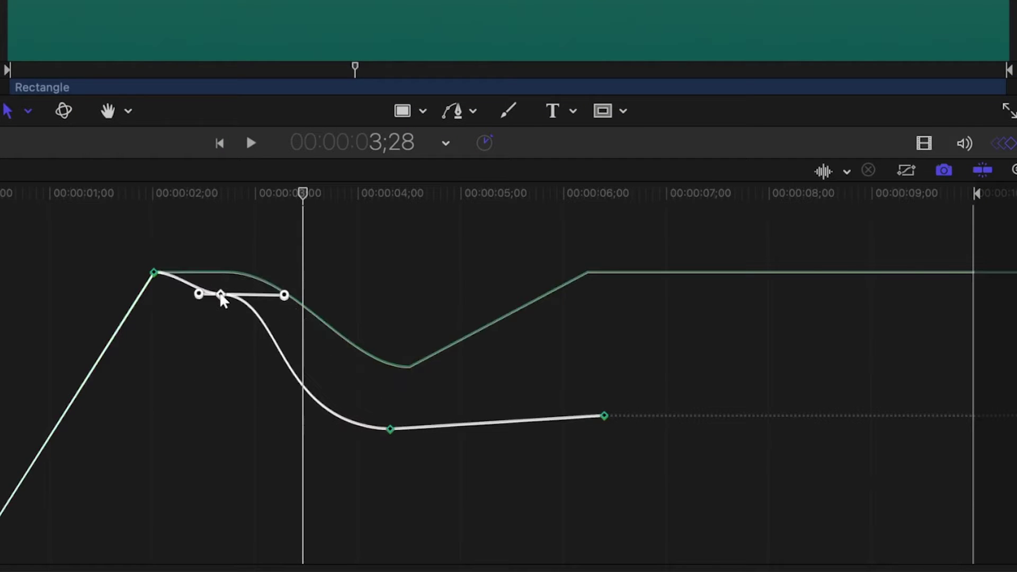
left_click(154, 272)
left_click_drag(153, 274, 169, 328)
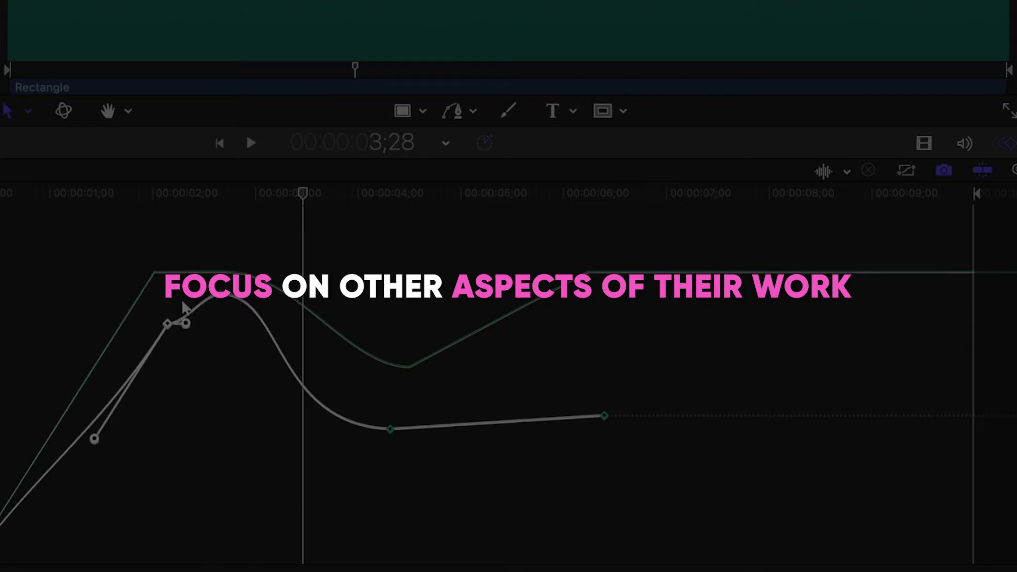
left_click_drag(422, 479, 422, 479)
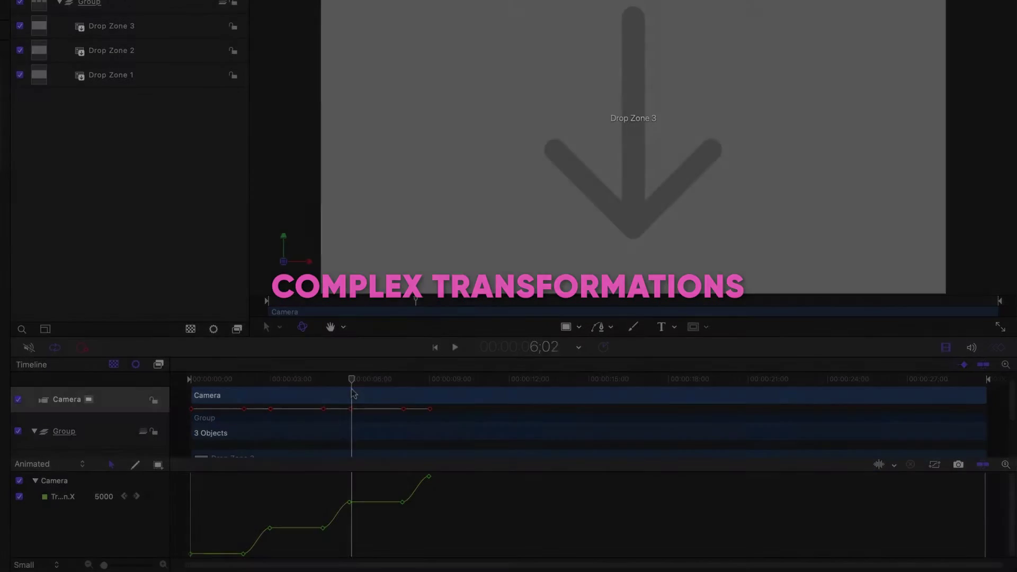
Scrub forward from 6;02 through the Camera's position animation
left_click_drag(353, 393, 421, 398)
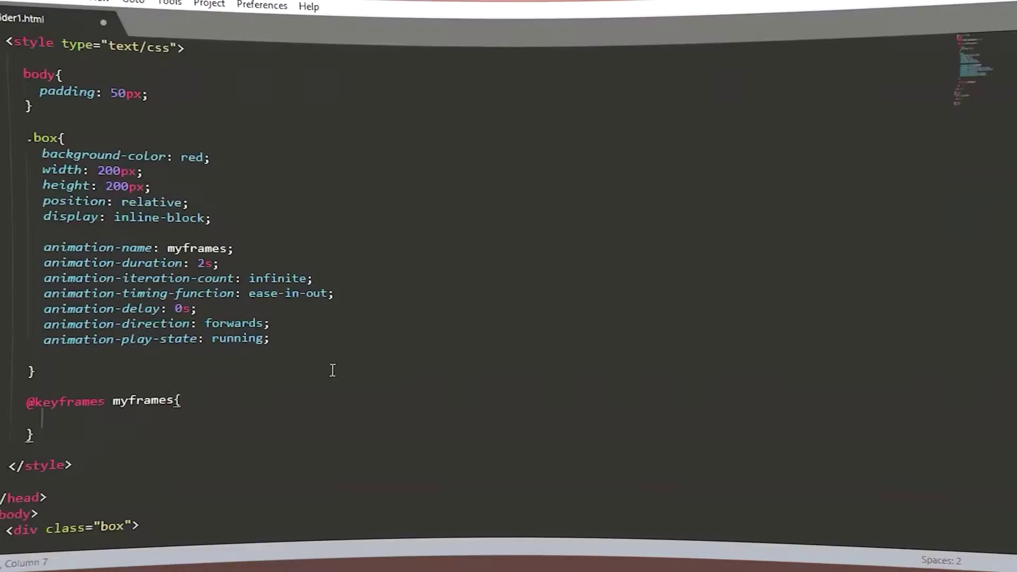
Switch to Sublime Text and add a from block with height: 200px to the myframes keyframes rule, followed by another block's opening
type("from{")
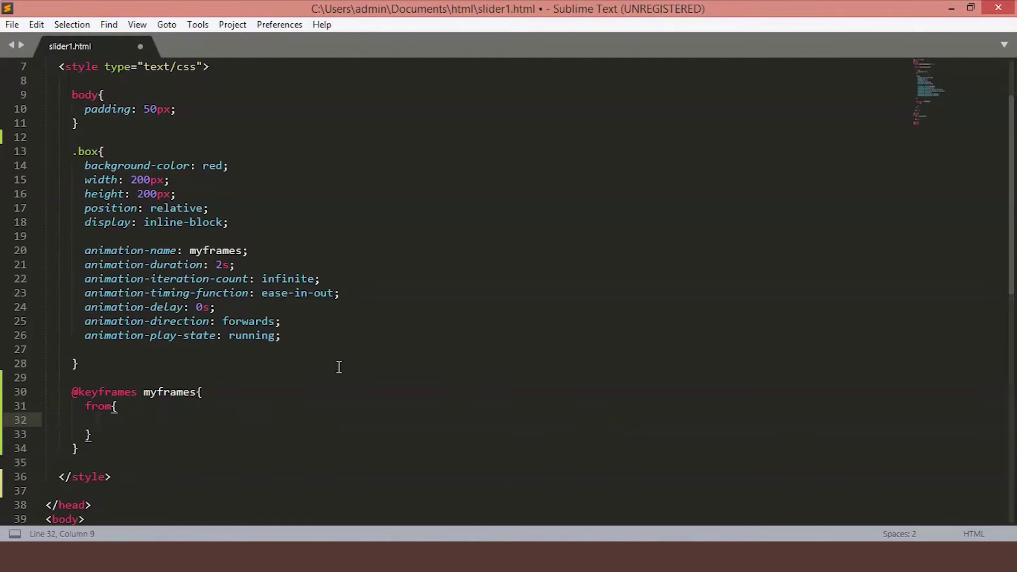
type("         height: 200px")
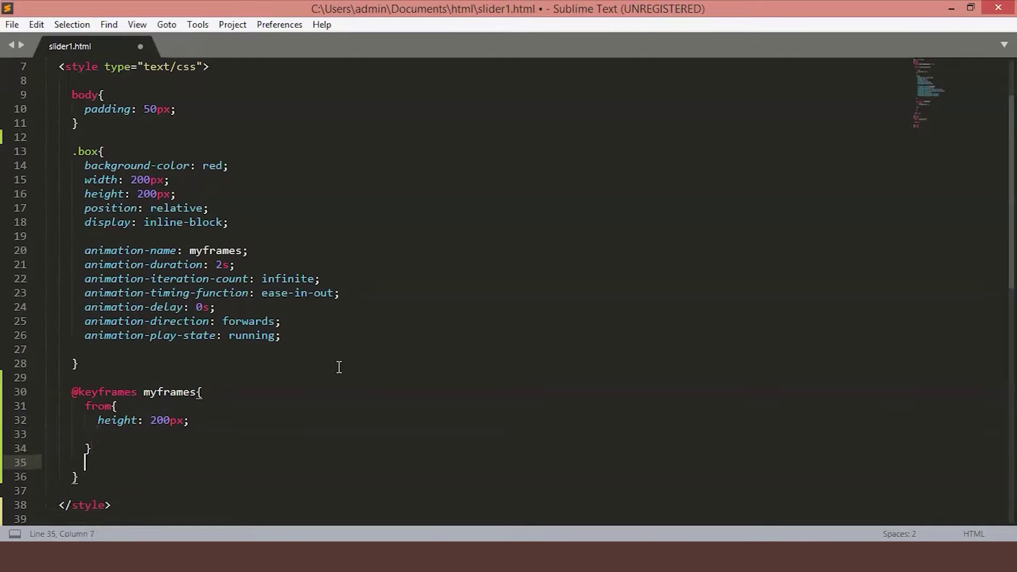
type("o")
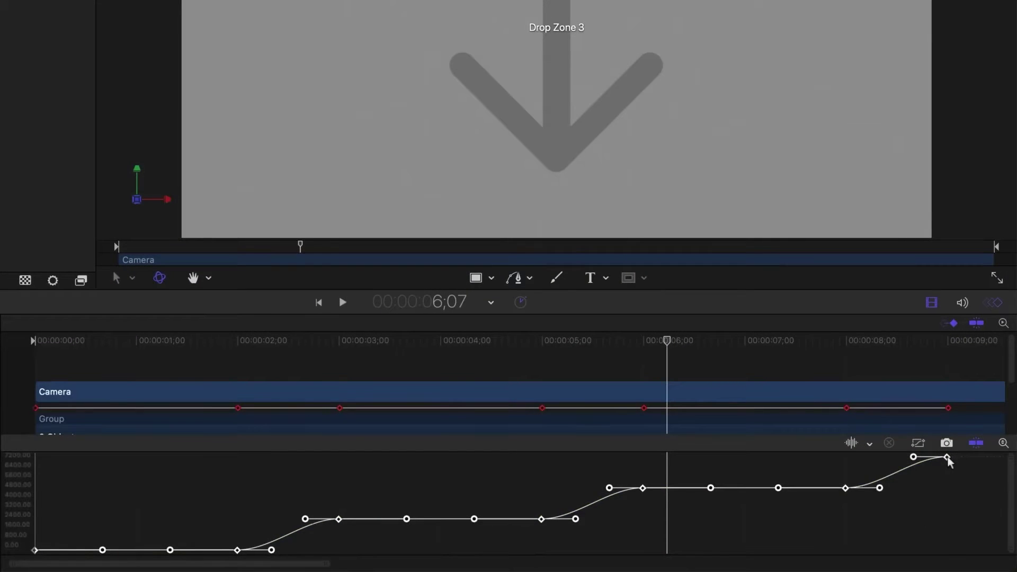
Switch to Motion and open the options of the Camera position curve's last keyframe
right_click(946, 457)
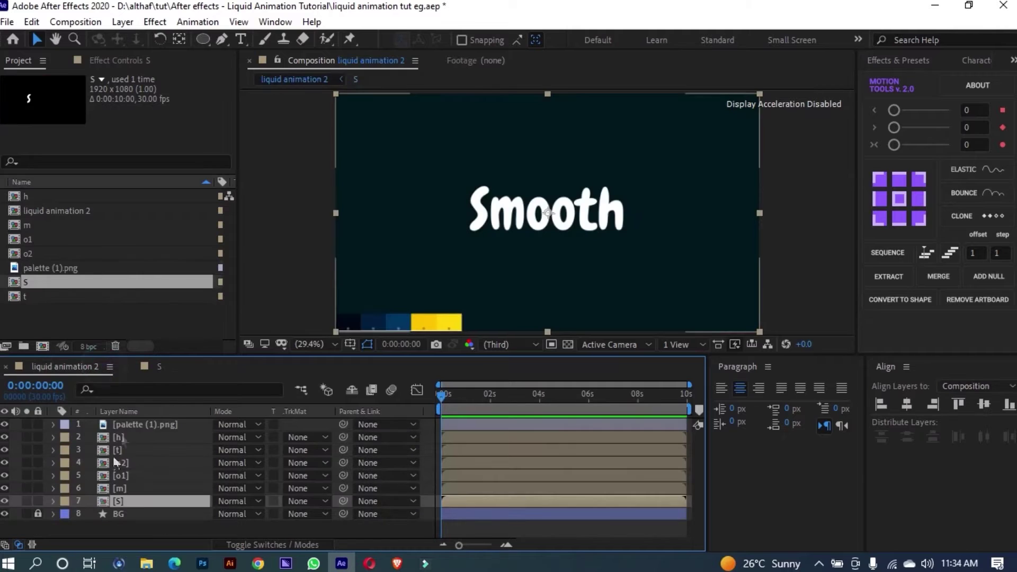
Switch to After Effects, copy the palette (1).png layer into the S composition, and activate the shape tool
left_click(156, 424)
left_click(159, 367)
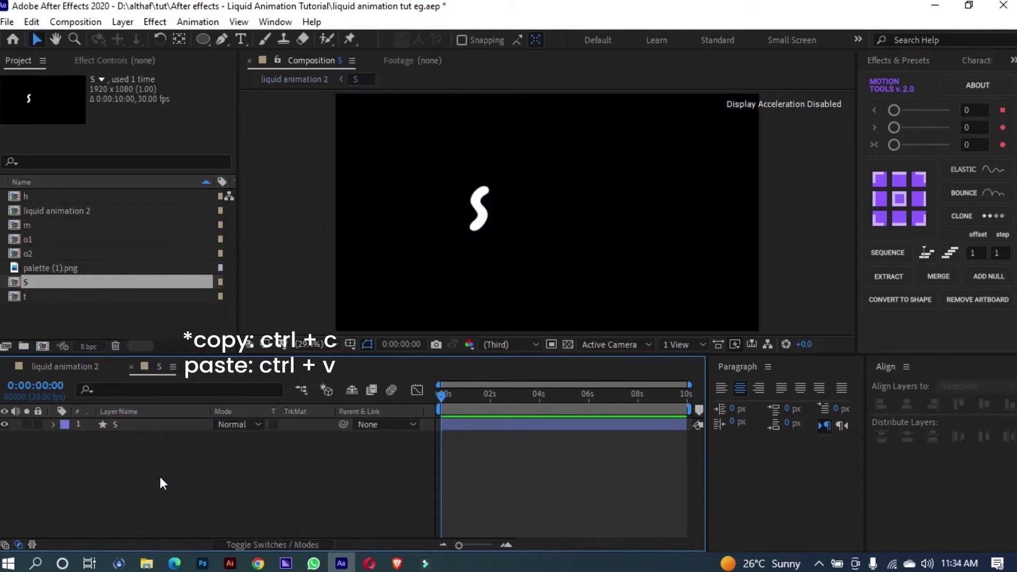
key("ctrl+v")
key("period")
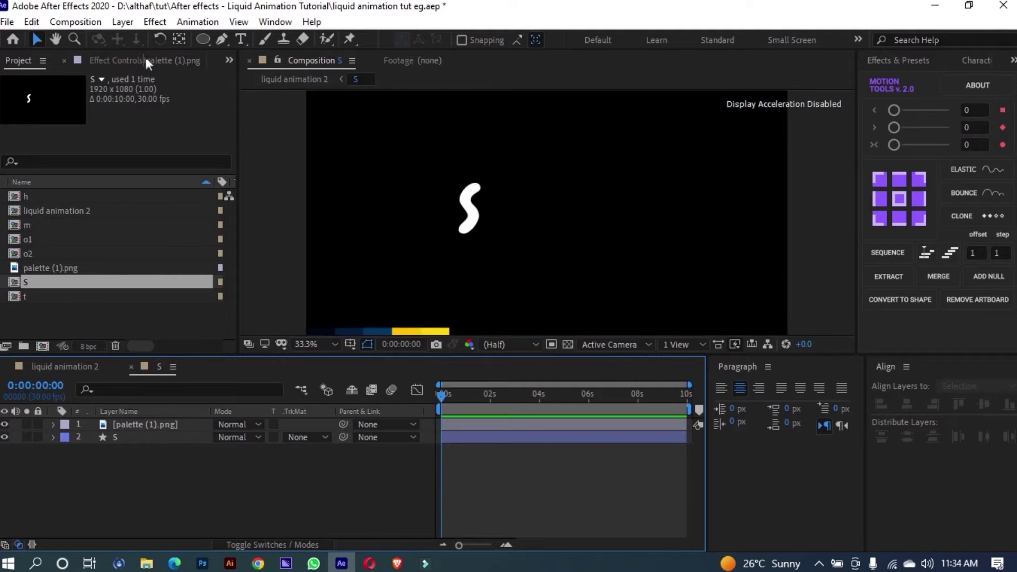
left_click(202, 40)
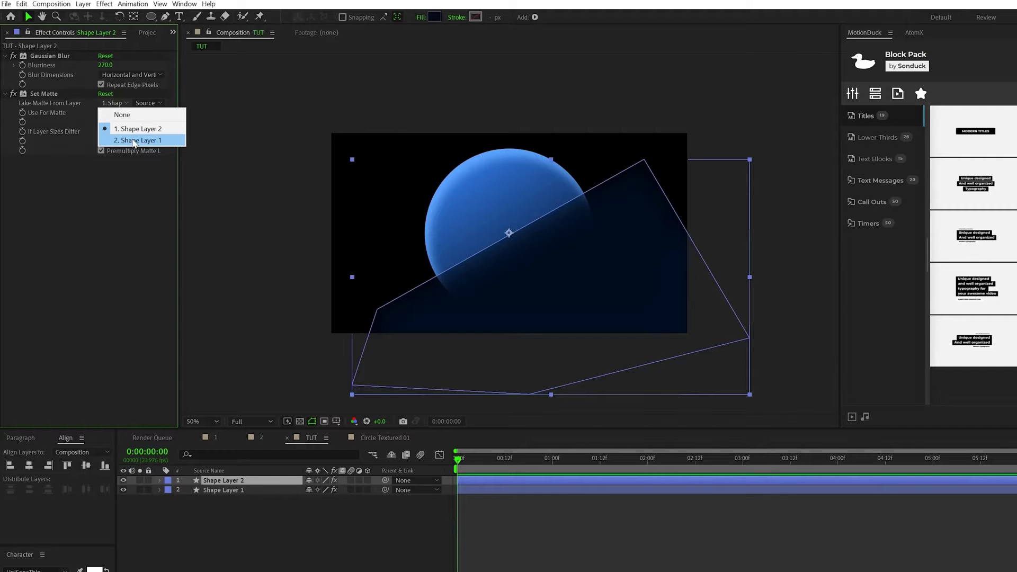
Take Shape Layer 2's Set Matte source from Shape Layer 1 and set Shape Layer 2's blending mode to Dissolve
left_click(137, 141)
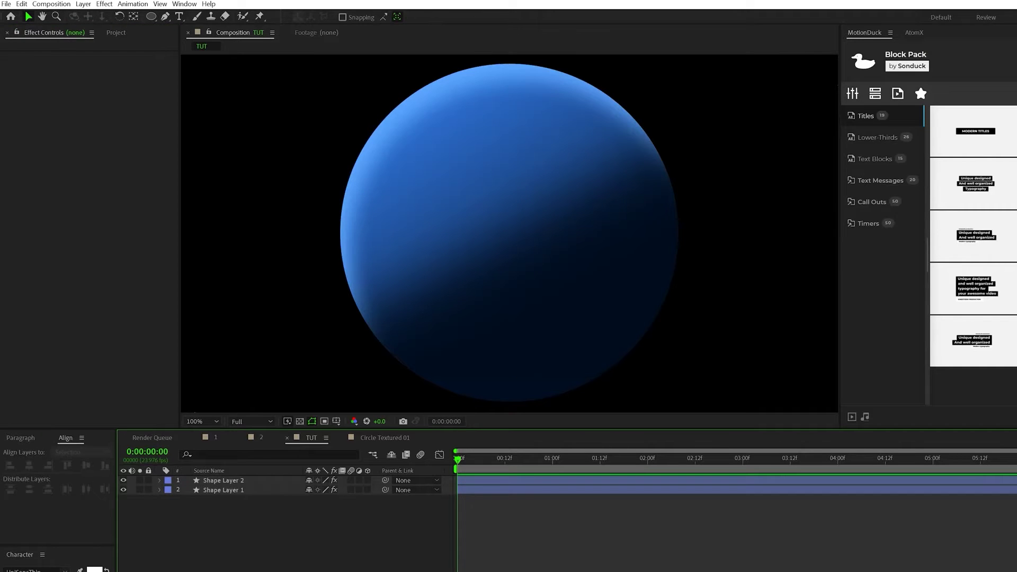
key("F4")
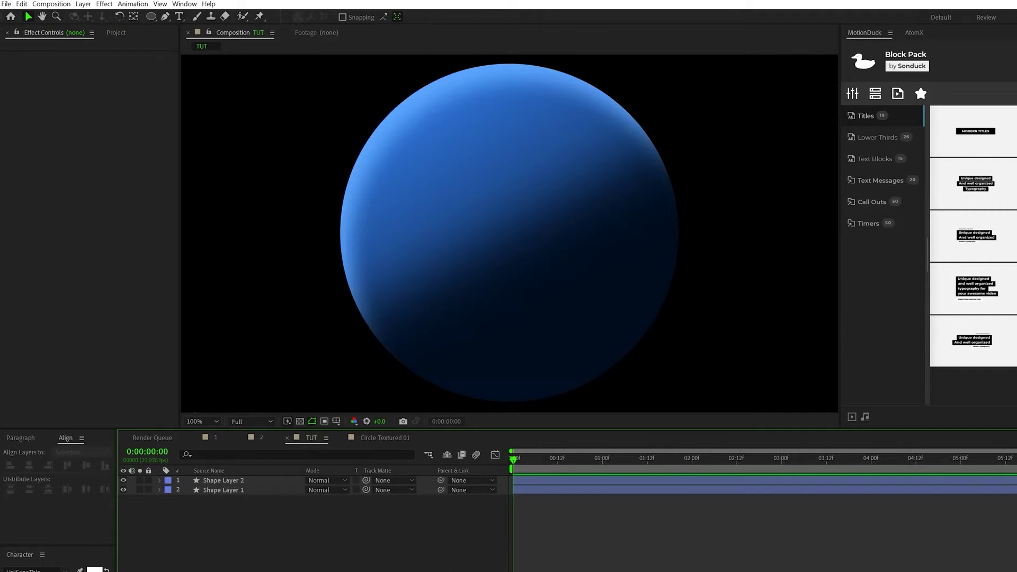
left_click(321, 481)
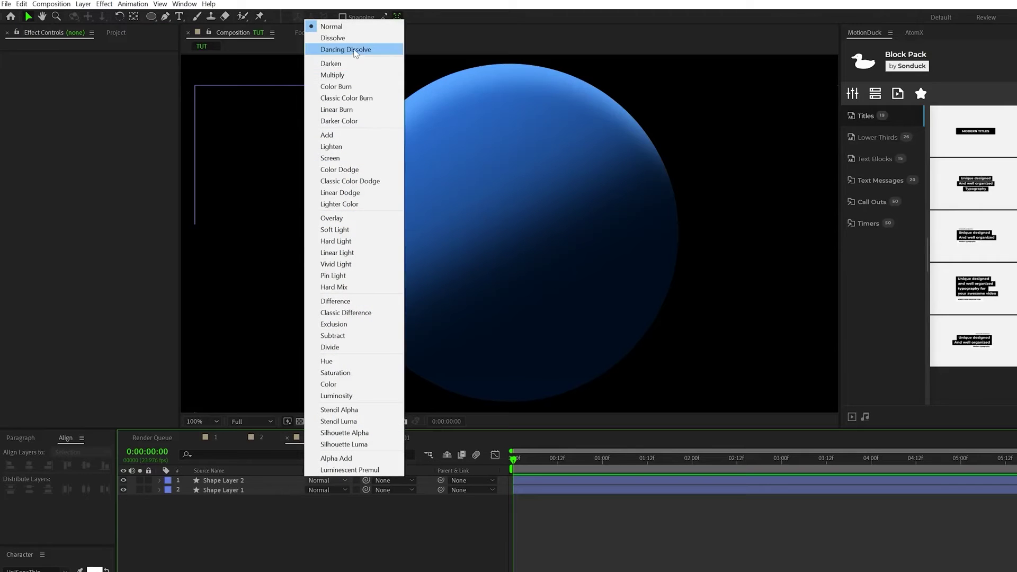
left_click(333, 37)
scroll(535, 257, "up", 2)
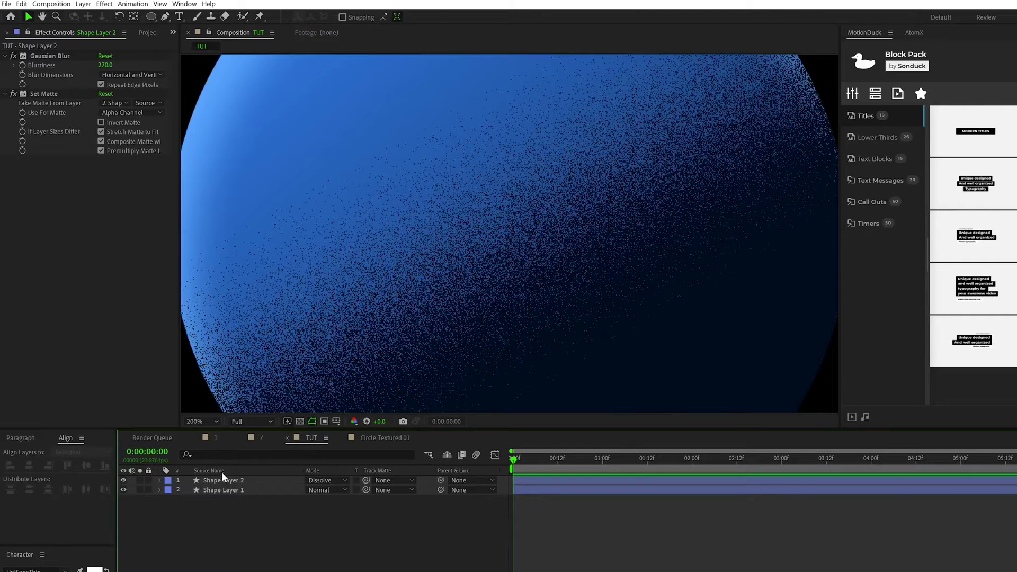
Open the fill color of Shape Layer 2 for editing
left_click(223, 479)
left_click(434, 17)
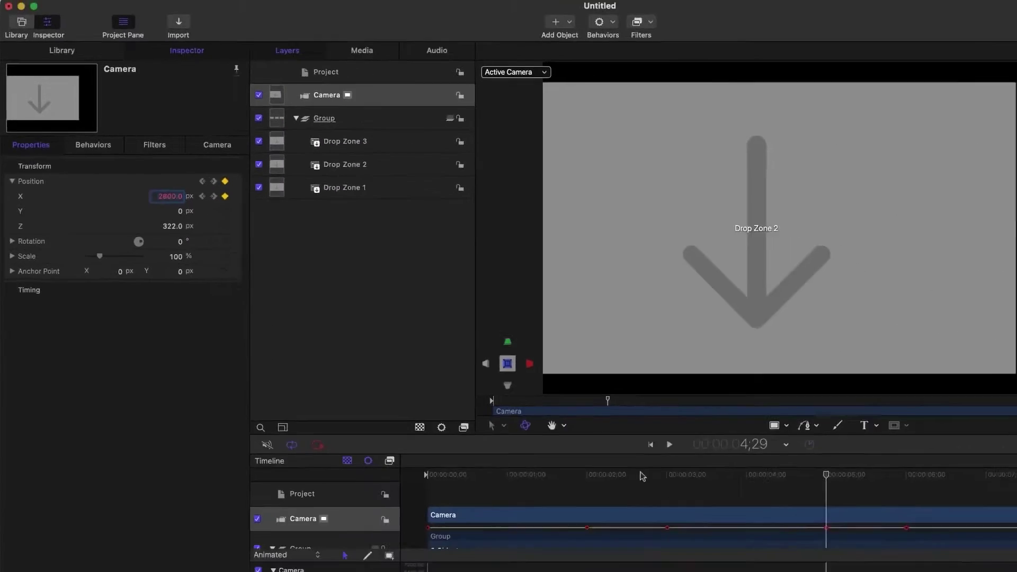
Switch to Motion, rewind to 2;20, and play the Camera's movement across the drop zones
left_click_drag(715, 419, 543, 420)
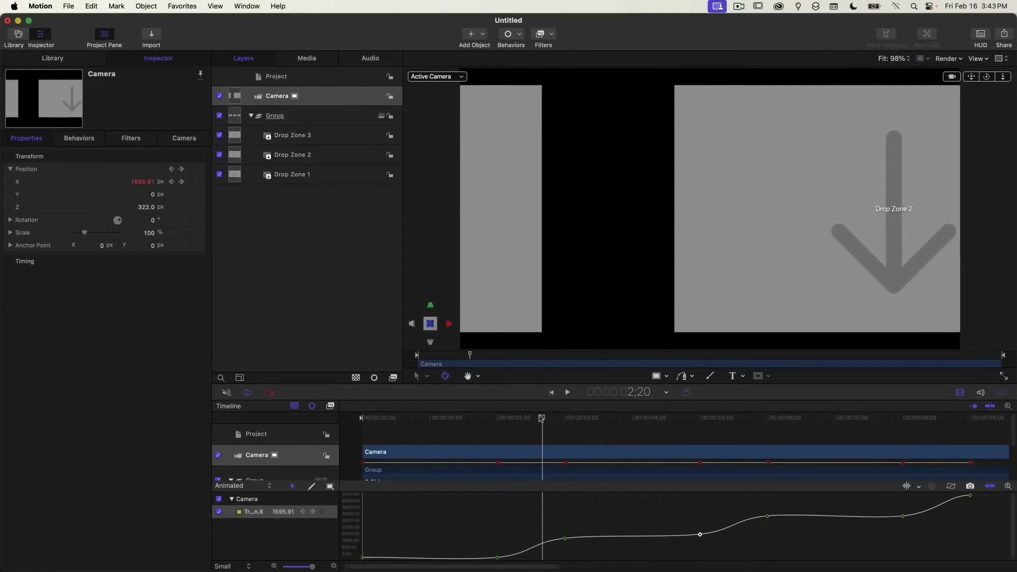
key("space")
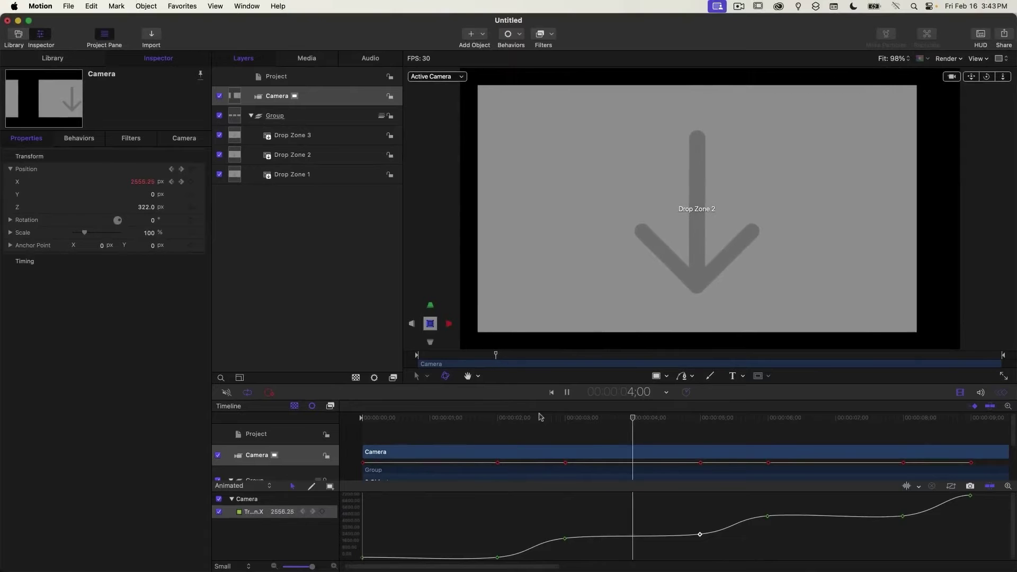
key("space")
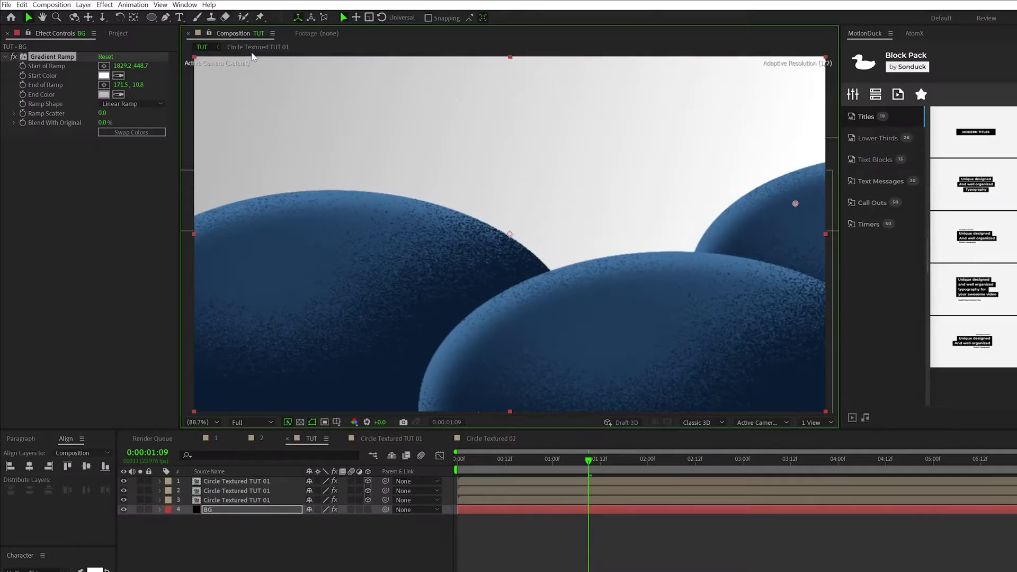
Switch to After Effects, move the end point of BG's Gradient Ramp to about 465, 10, and start adding a new layer
left_click_drag(325, 59, 360, 72)
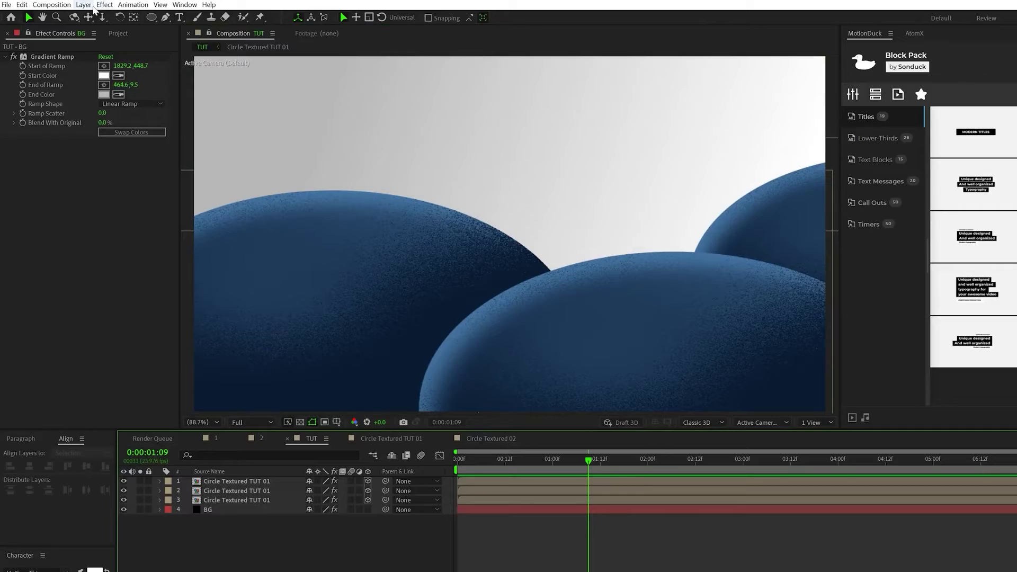
left_click(85, 5)
mouse_move(106, 17)
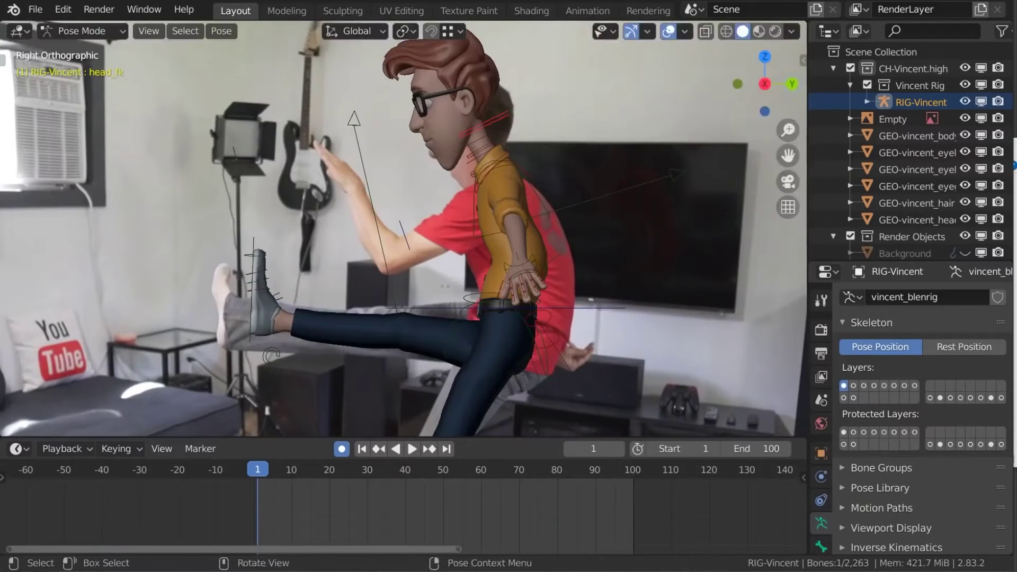
Switch to Blender and pose the Vincent rig against the reference footage, rotating the head at frame 1 and moving the selected controls at frame 29
key("r")
left_click(552, 309)
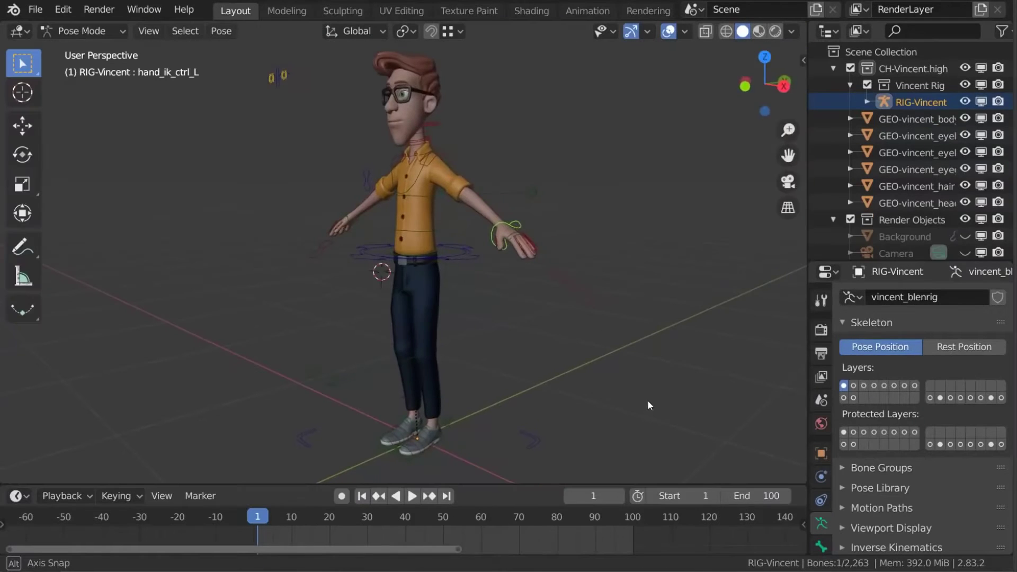
middle_click_drag(647, 406, 697, 405)
scroll(694, 400, "up", 5)
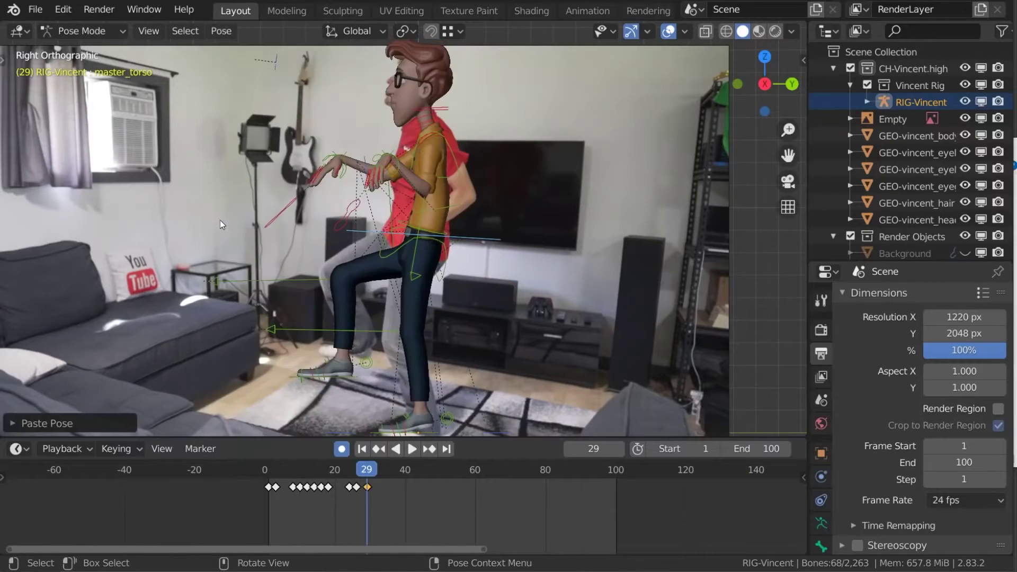
key("g")
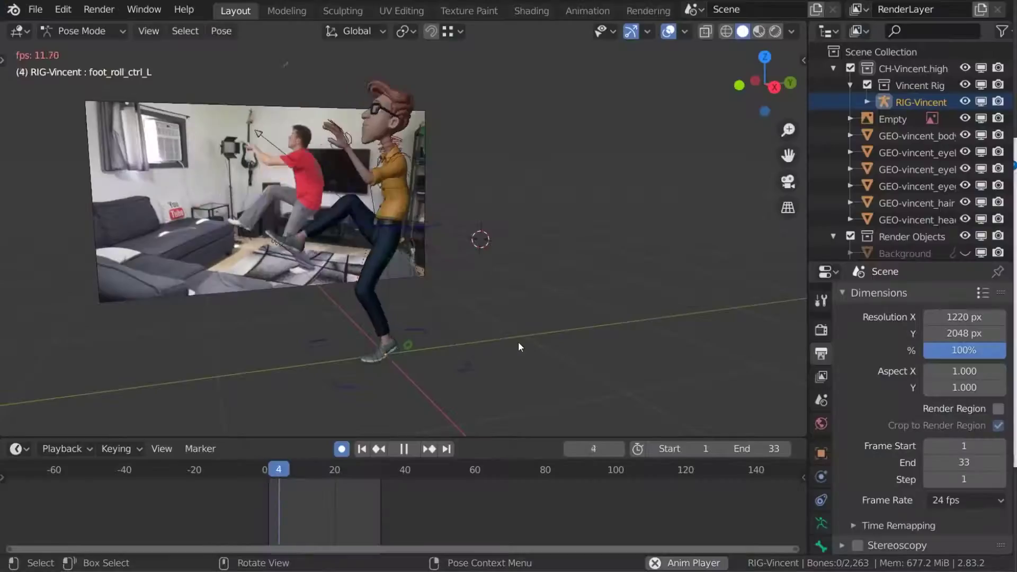
Switch to After Effects, reveal Camera 1's keyframed properties, and slightly adjust its view at 0:00:00:00 with the camera tool
left_click(114, 9)
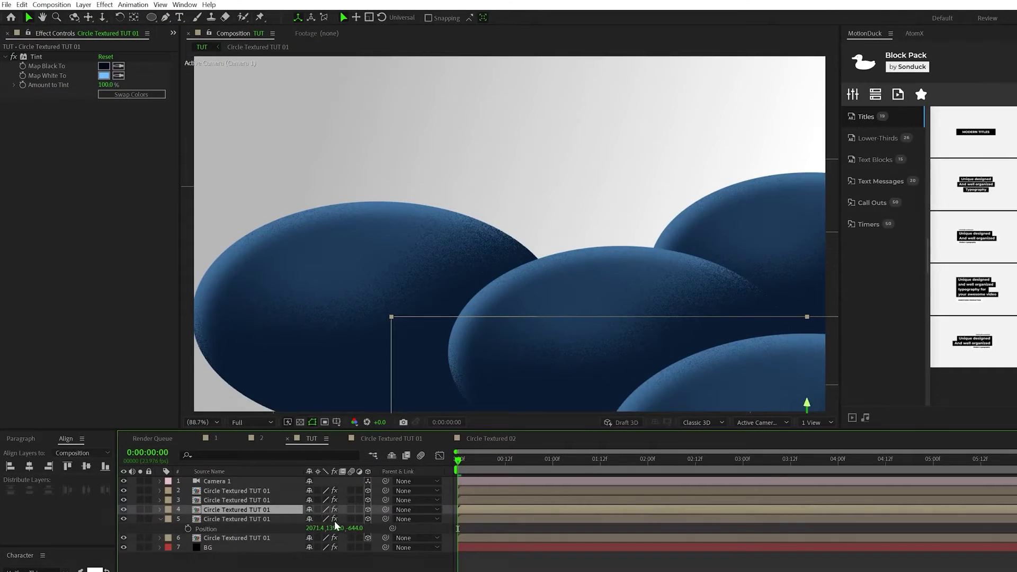
key("p")
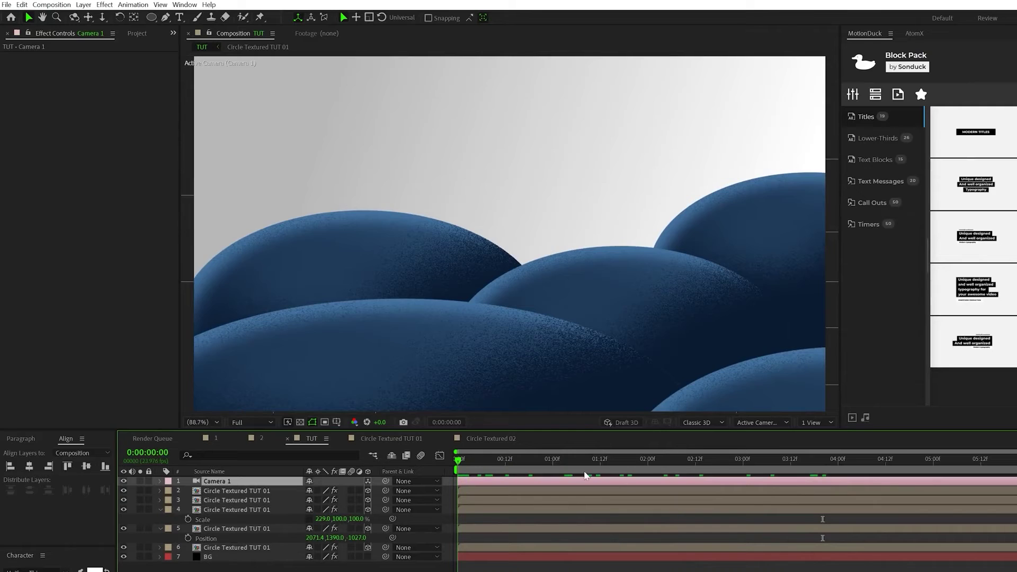
key("u")
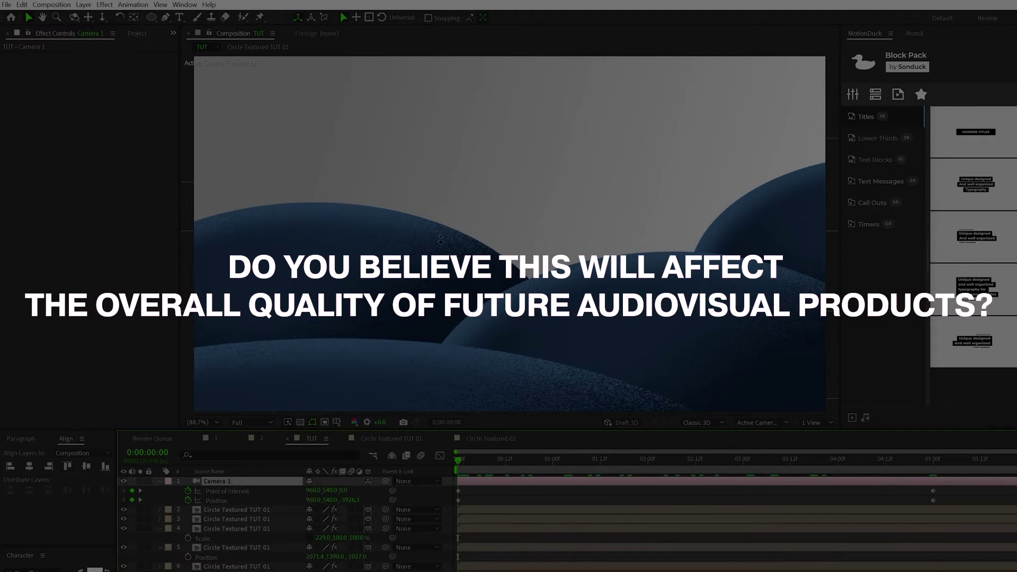
key("c")
left_click_drag(443, 240, 446, 241)
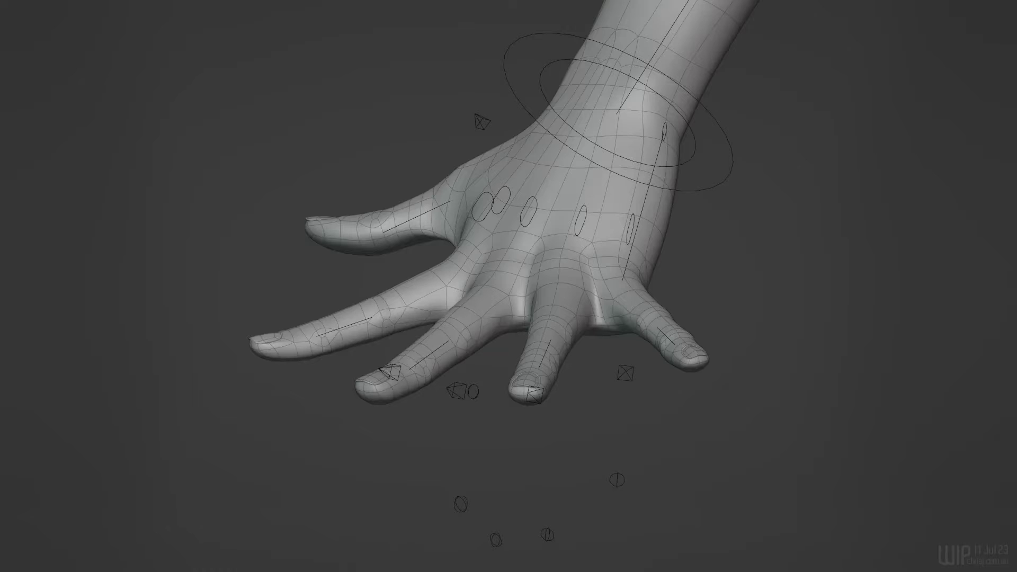